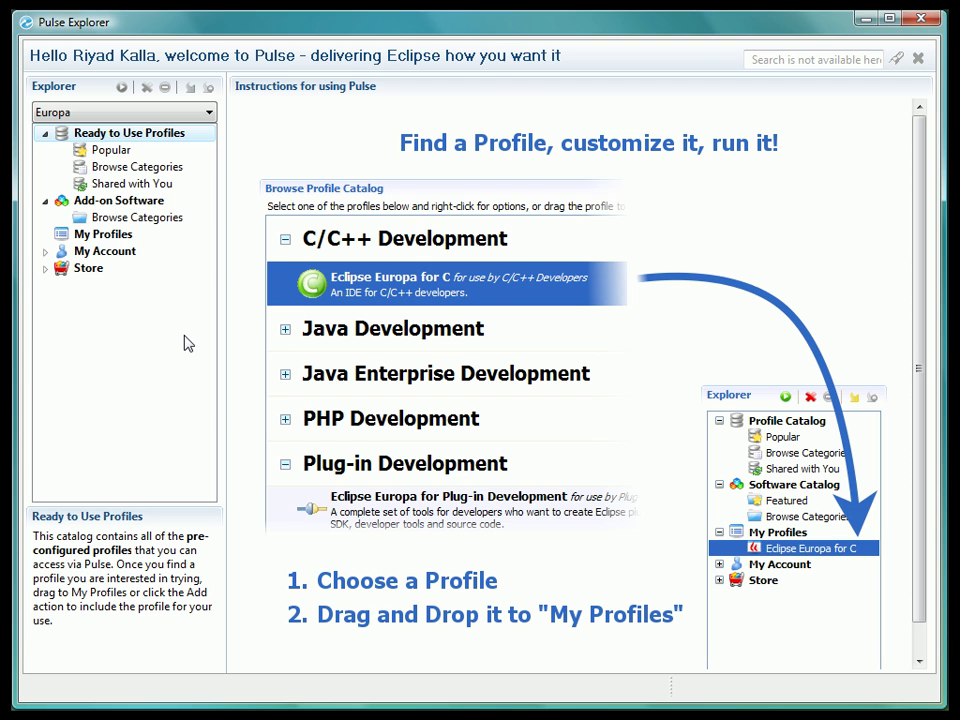
# - Add Eclipse Europa for Java from Eclipse Standard Packages to My Profiles as 'Java Development' and select it
pyautogui.click(143, 170)
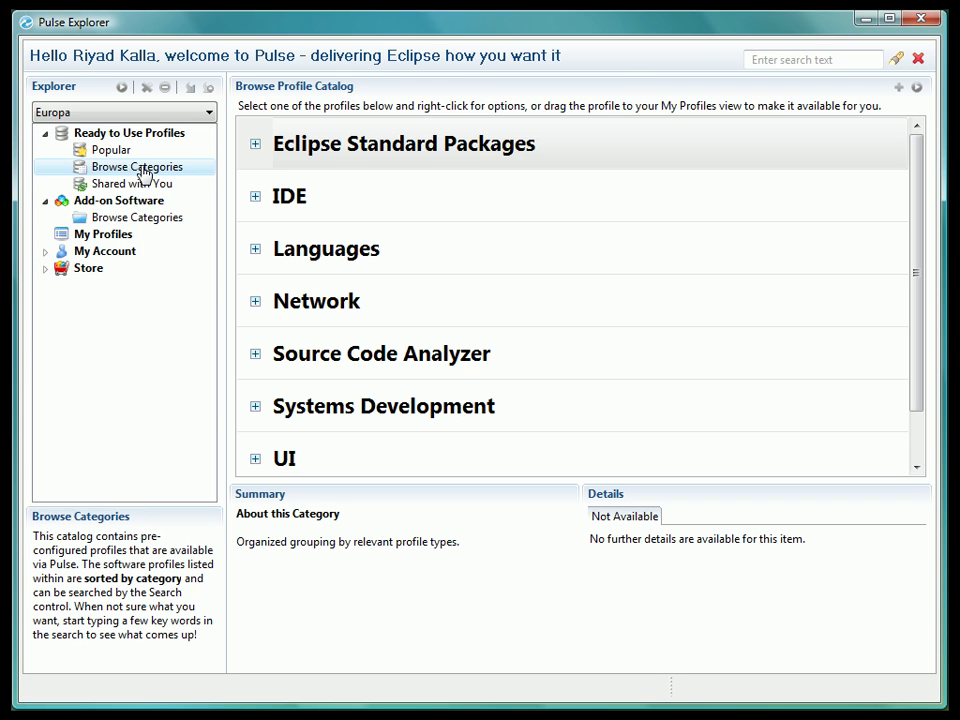
pyautogui.click(256, 148)
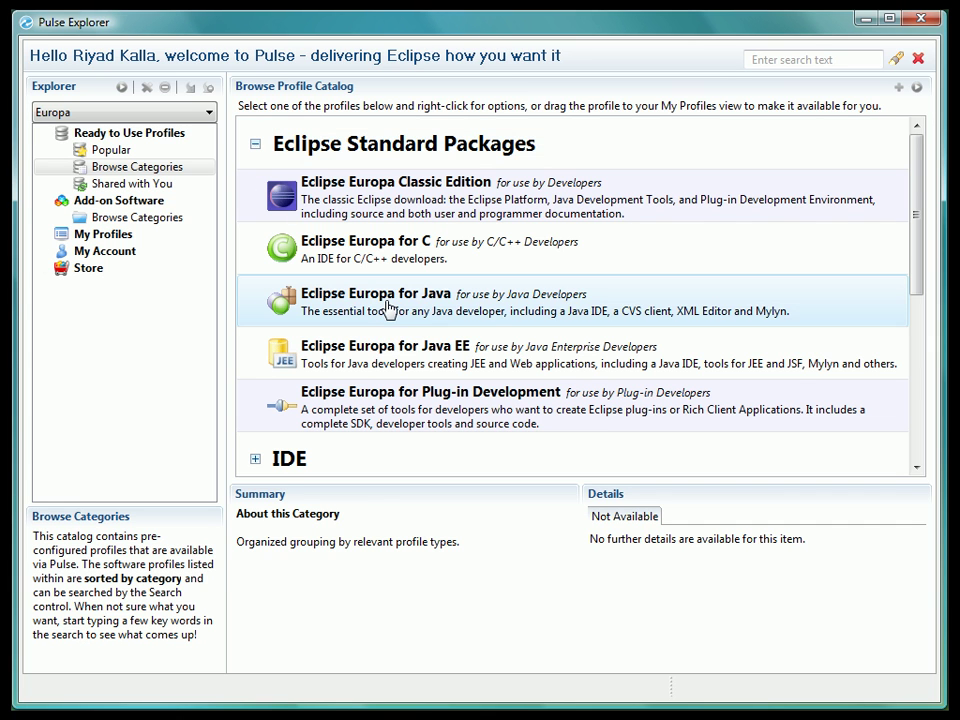
pyautogui.moveTo(389, 308); pyautogui.dragTo(155, 236)
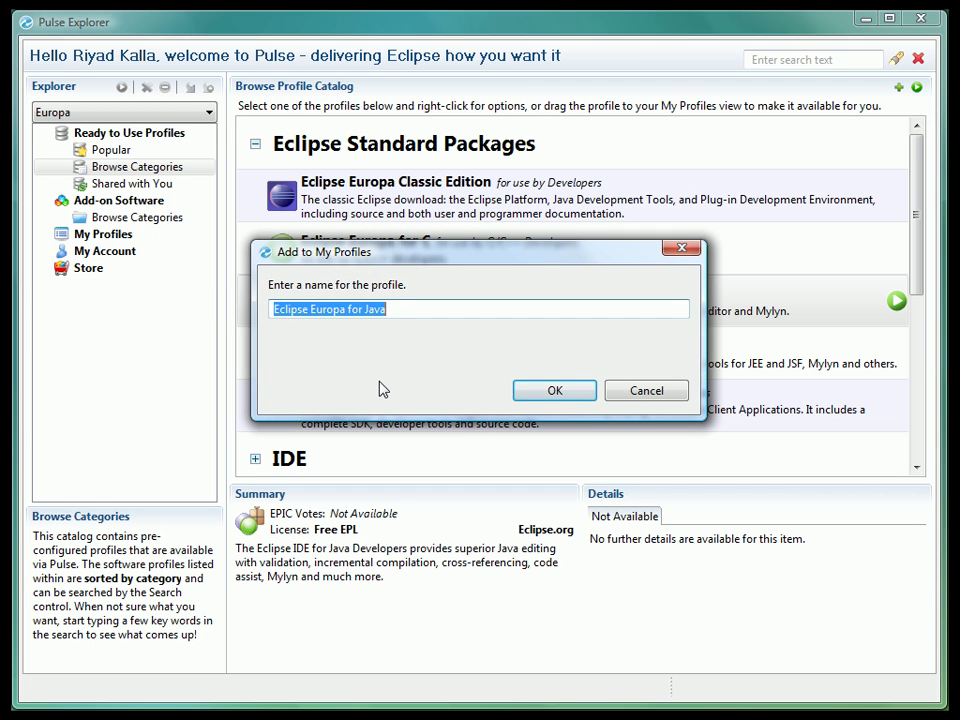
pyautogui.write('Java De')
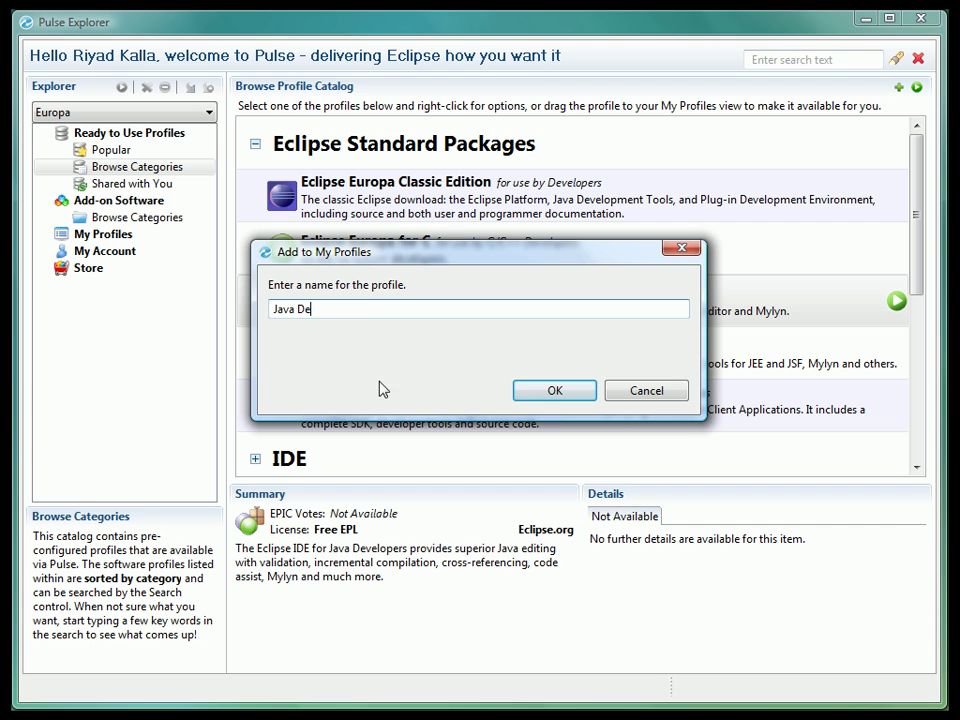
pyautogui.write('velopment')
pyautogui.click(534, 397)
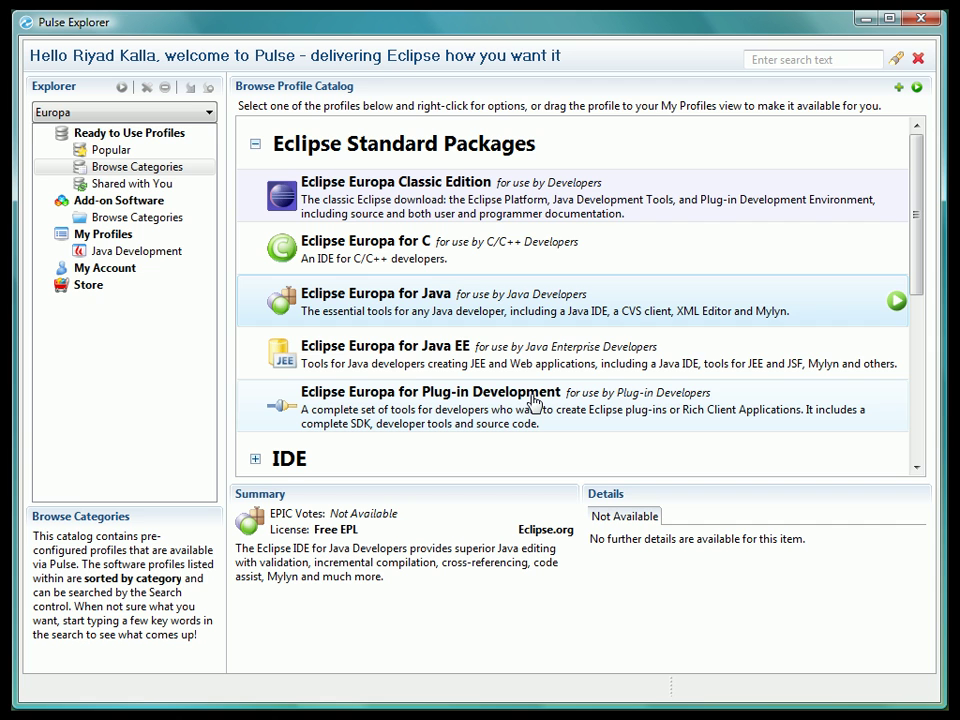
pyautogui.click(177, 251)
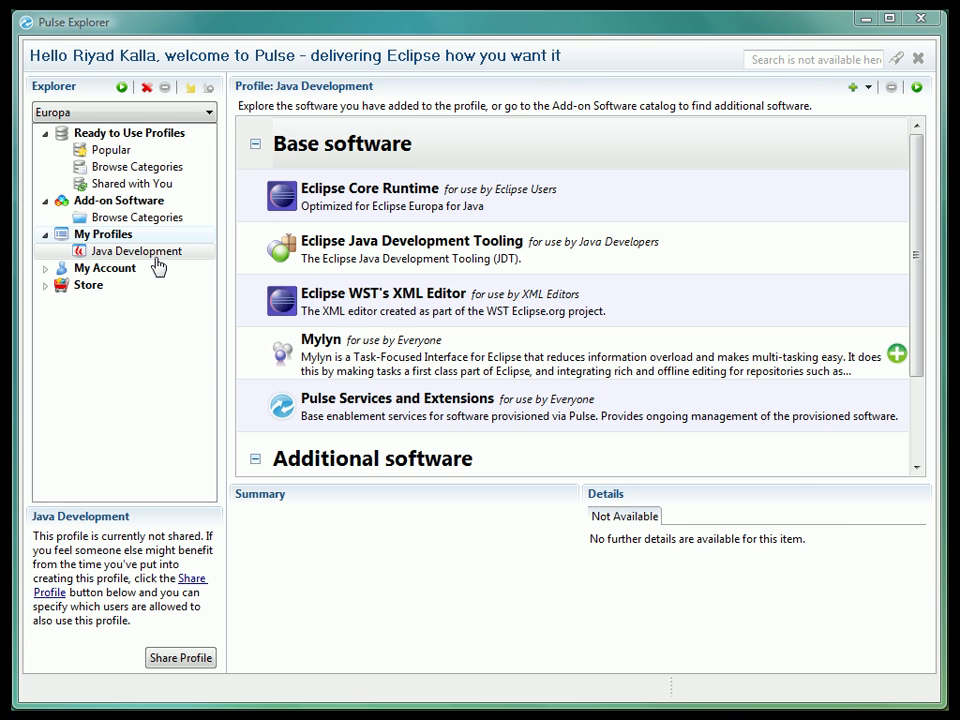
# - Search the add-on catalog for 'subversion' and add the Subclipse Plug-in to Java Development
pyautogui.click(130, 218)
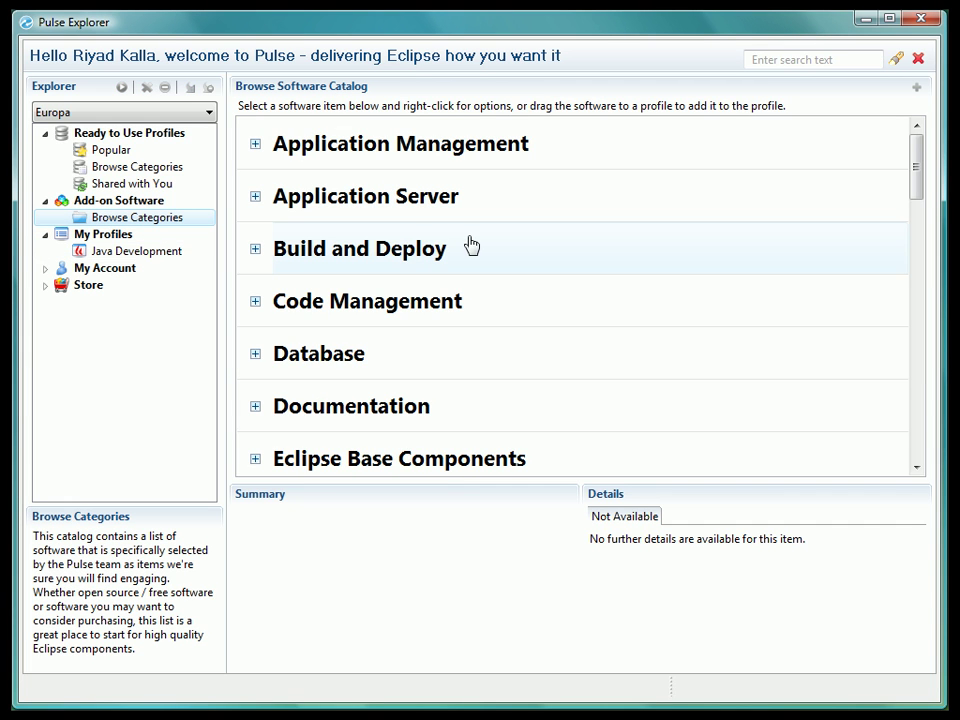
pyautogui.click(761, 64)
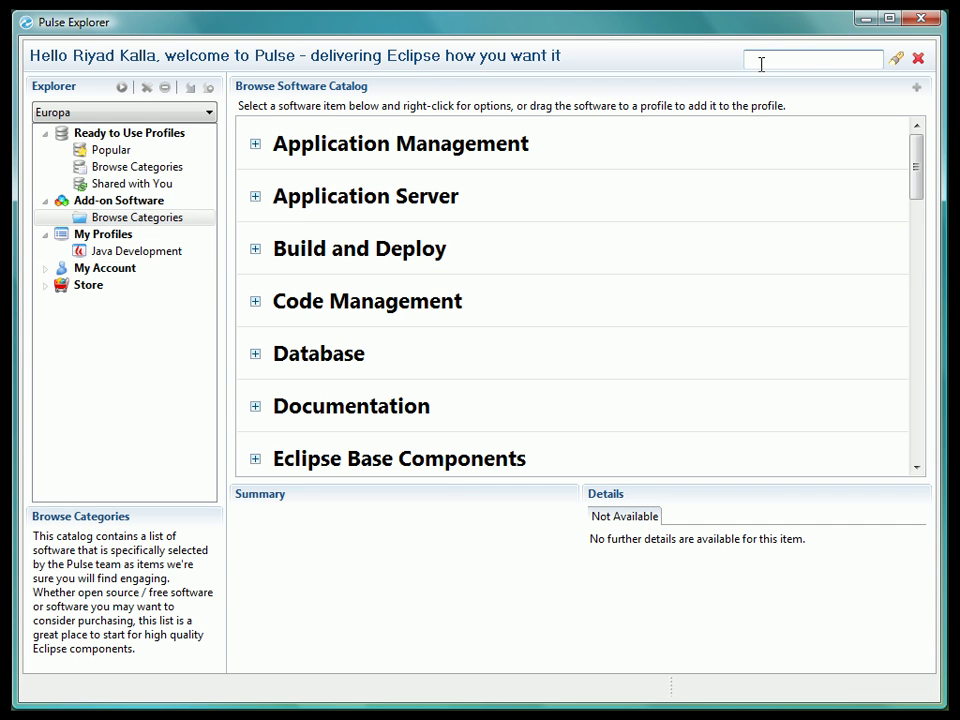
pyautogui.write('subversion')
pyautogui.click(895, 62)
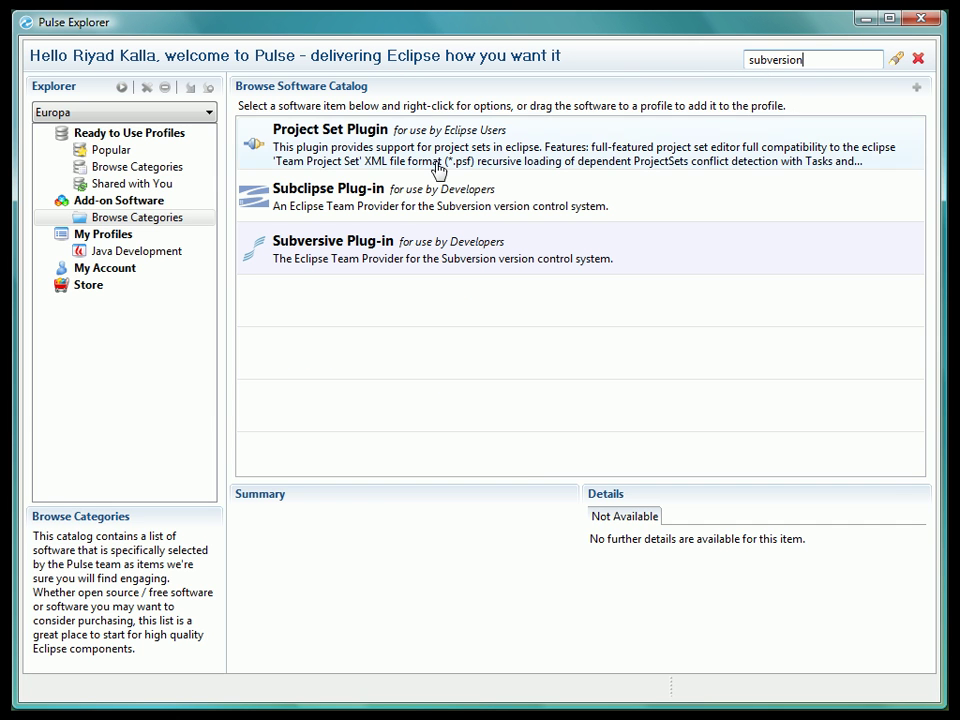
pyautogui.moveTo(364, 197); pyautogui.dragTo(177, 261)
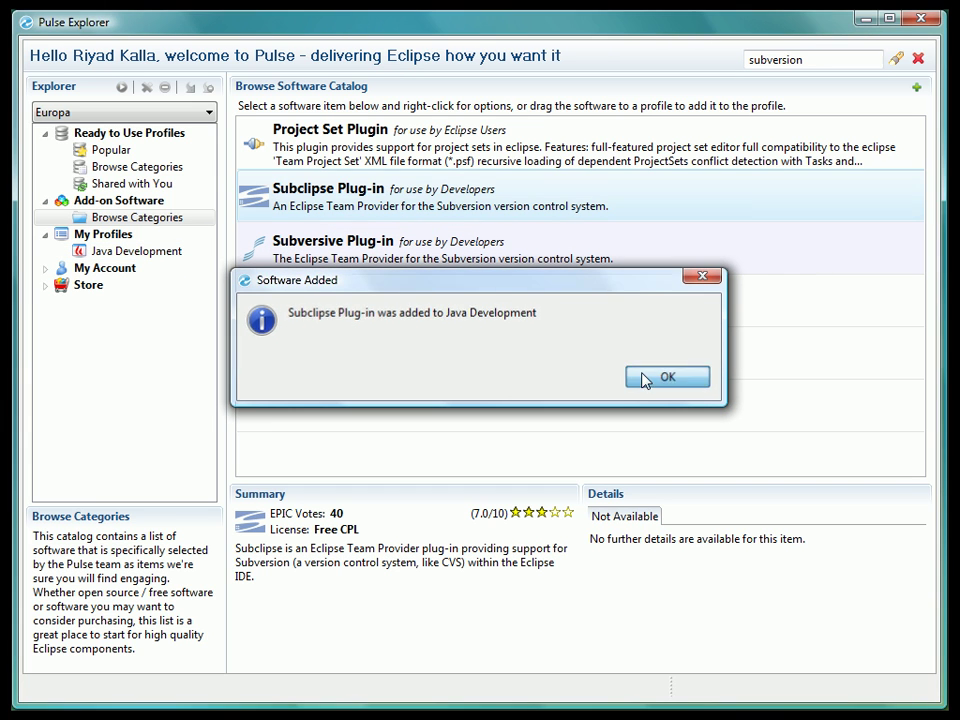
pyautogui.click(634, 377)
# - Search the catalog for 'anyedit' and add AnyEditTools to Java Development
pyautogui.doubleClick(759, 63)
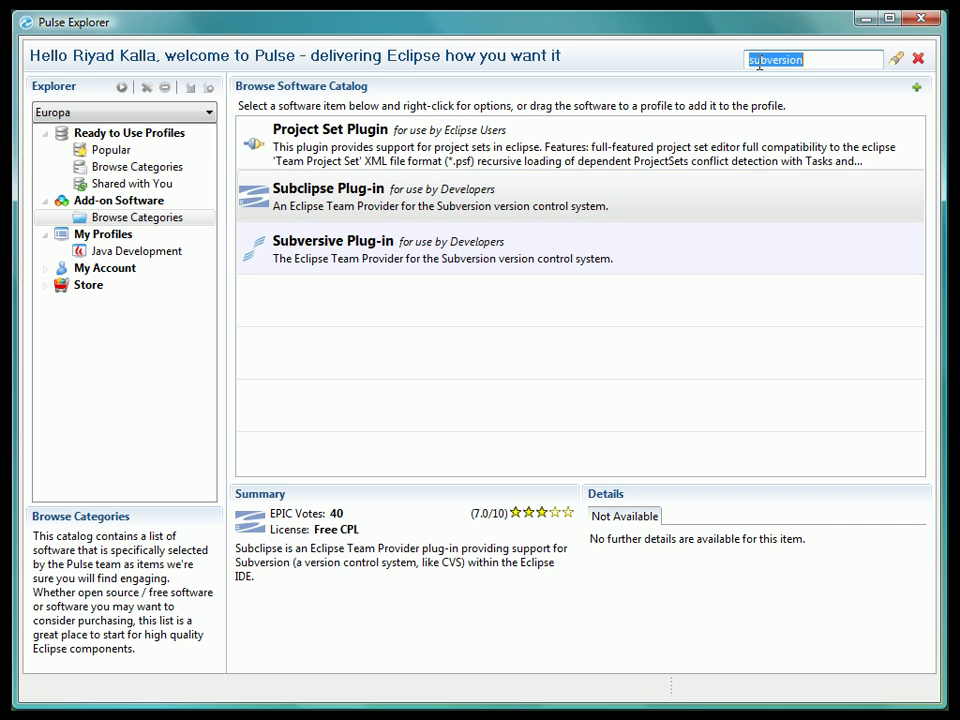
pyautogui.write('anyedit')
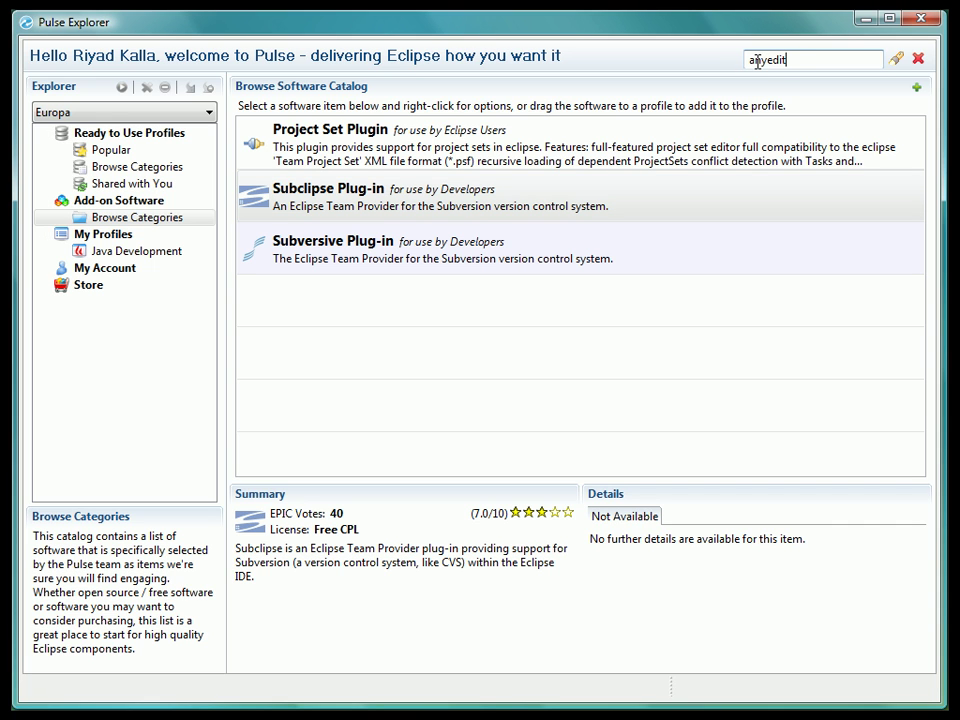
pyautogui.click(895, 59)
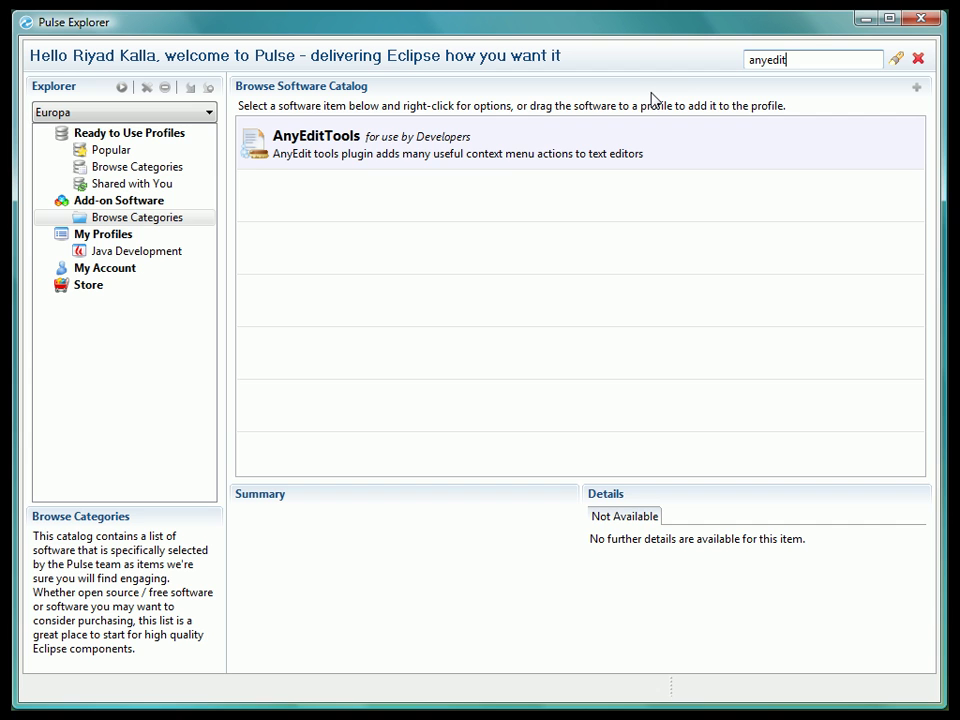
pyautogui.moveTo(290, 155); pyautogui.dragTo(153, 259)
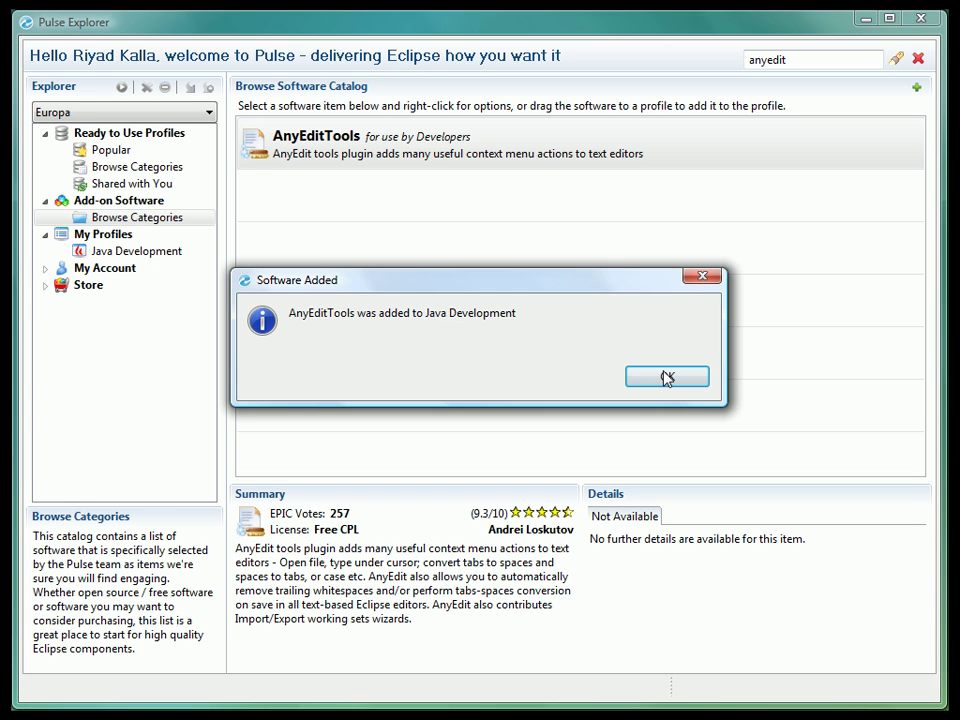
# - Check the Java Development profile's Additional software list, then launch the profile to reach licence acceptance
pyautogui.click(670, 379)
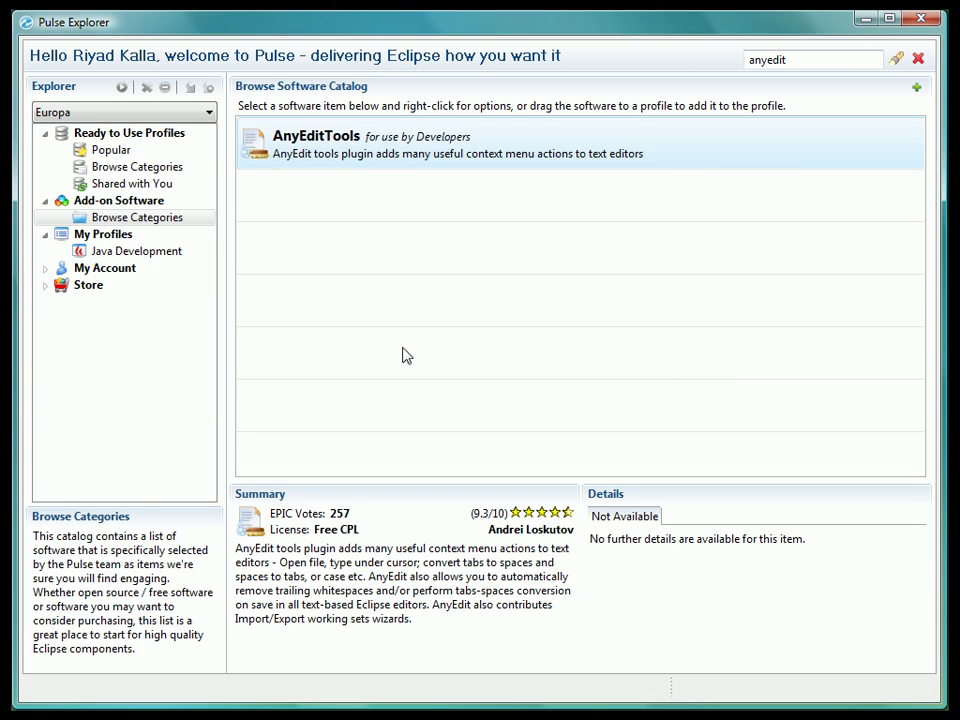
pyautogui.click(170, 254)
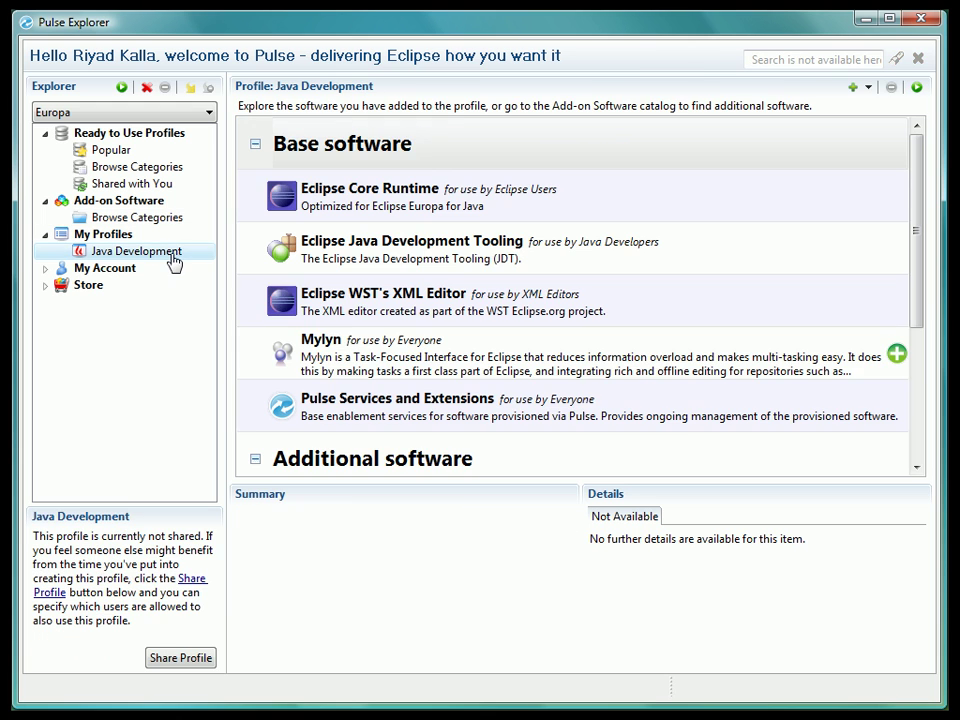
pyautogui.click(913, 437)
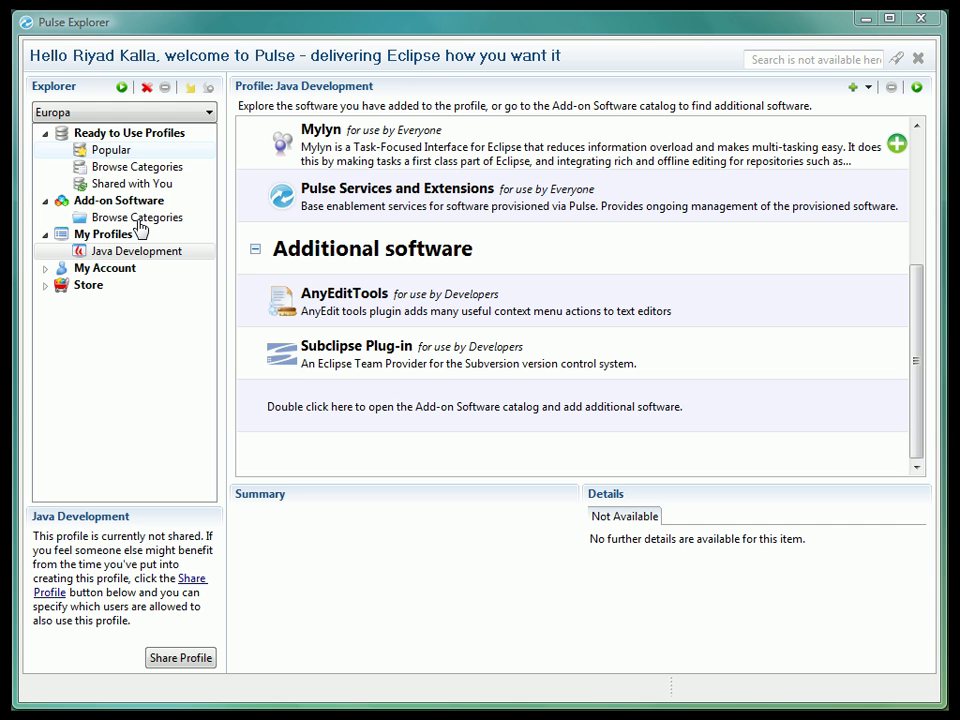
pyautogui.click(122, 88)
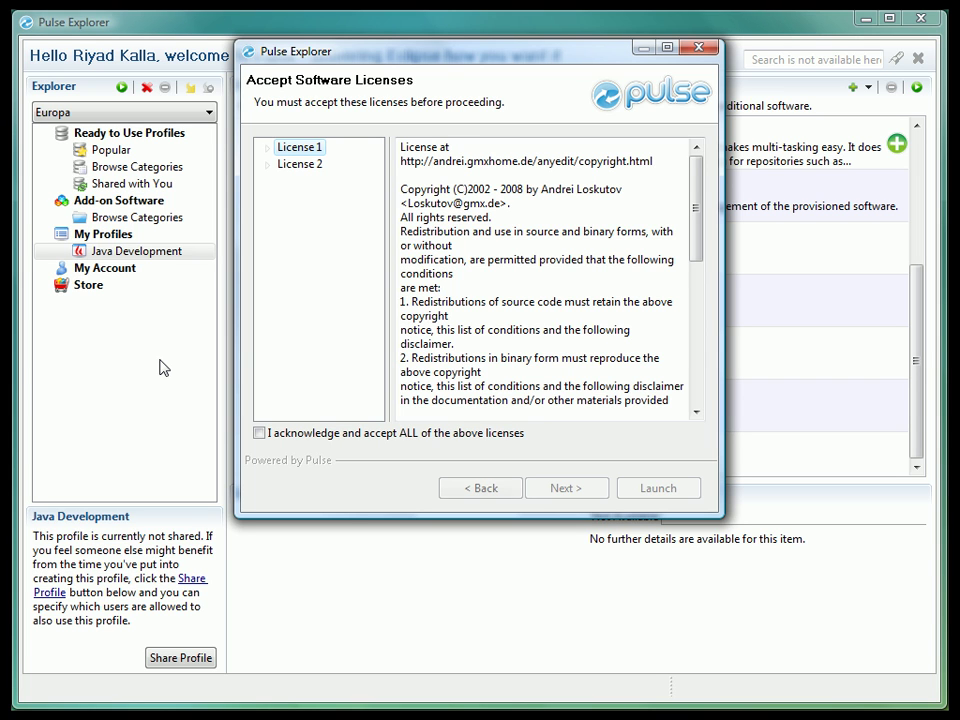
# - Accept all licences and install the Java Development profile, showing download details until the Workspace Launcher appears
pyautogui.click(259, 433)
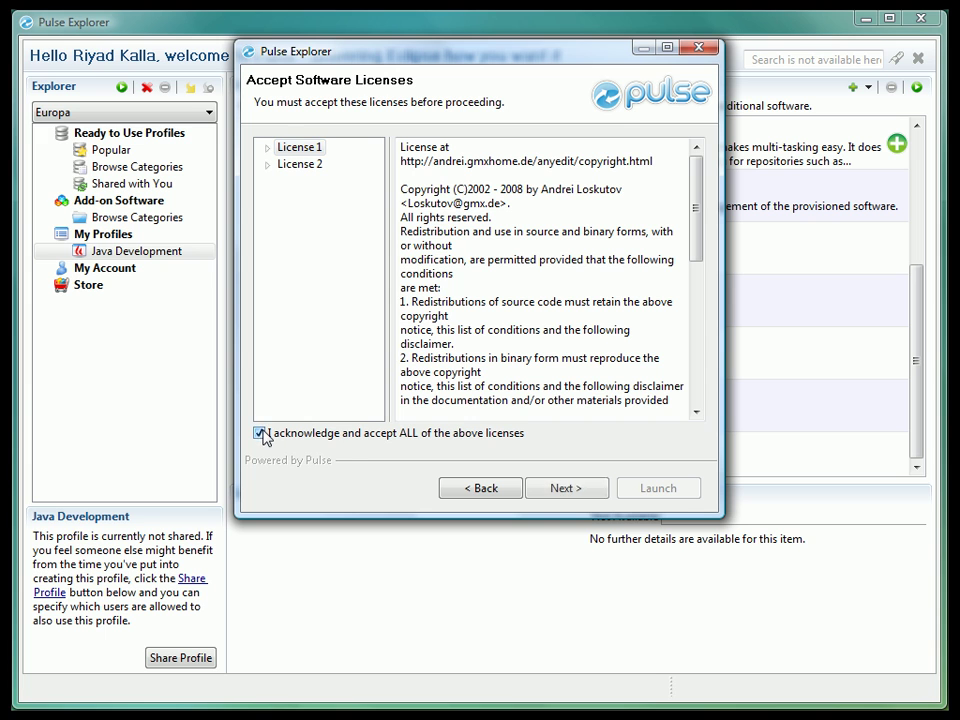
pyautogui.click(563, 488)
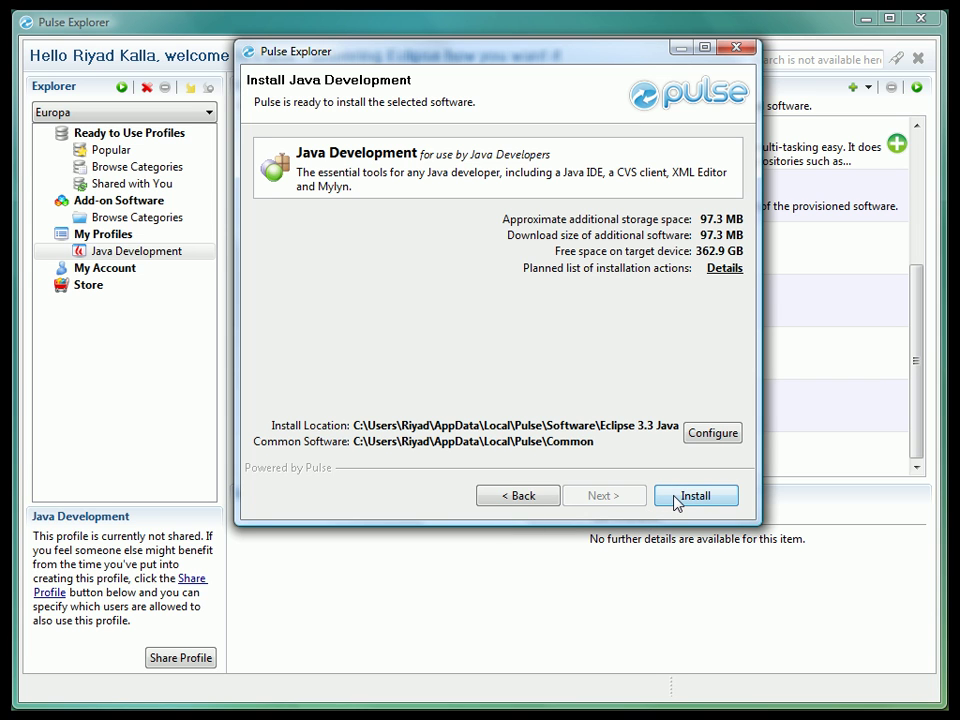
pyautogui.click(677, 501)
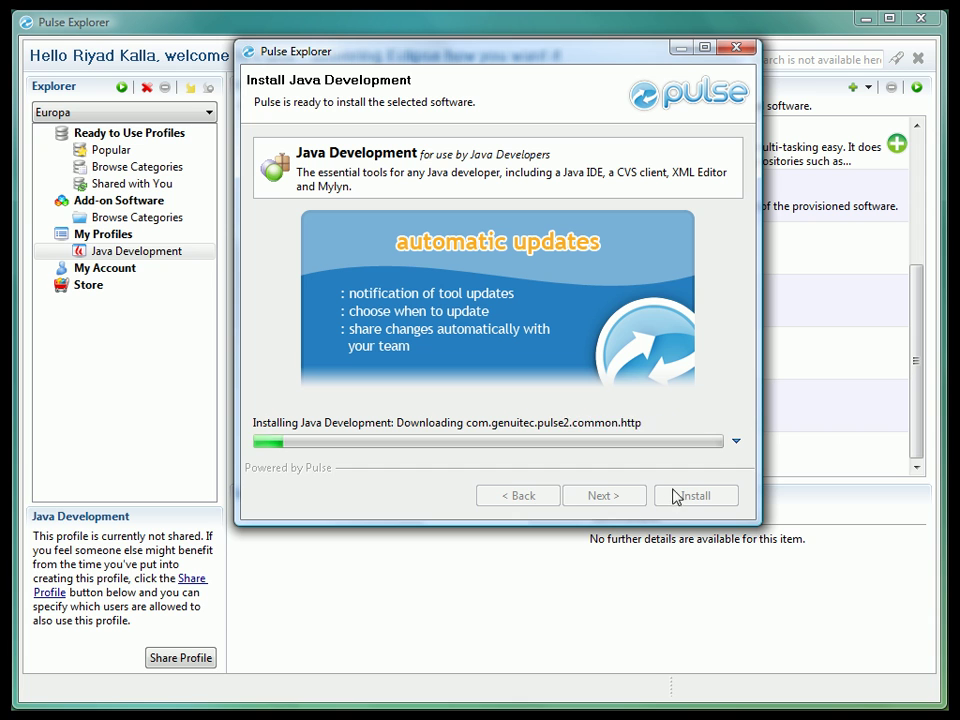
pyautogui.click(736, 443)
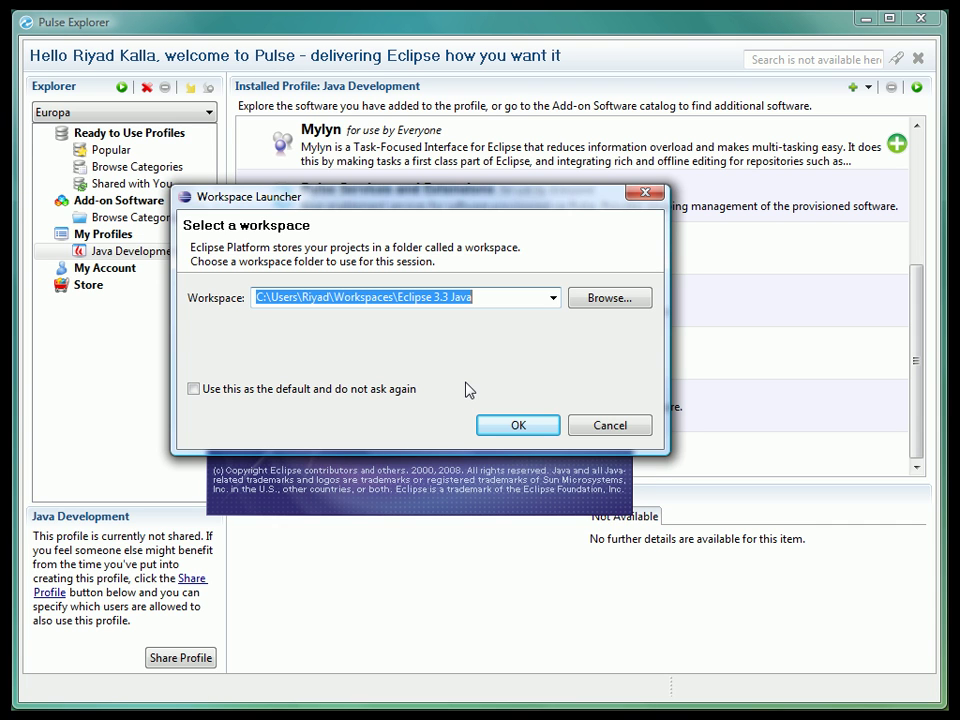
# - Start Eclipse with a workspace folder ending in 'Java Development'
pyautogui.click(484, 297)
pyautogui.press('BackSpace')
pyautogui.press('BackSpace')
pyautogui.press('BackSpace')
pyautogui.press('BackSpace')
pyautogui.press('BackSpace')
pyautogui.press('BackSpace')
pyautogui.press('BackSpace')
pyautogui.press('BackSpace')
pyautogui.press('BackSpace')
pyautogui.press('BackSpace')
pyautogui.press('BackSpace')
pyautogui.press('BackSpace')
pyautogui.press('BackSpace')
pyautogui.press('BackSpace')
pyautogui.press('BackSpace')
pyautogui.press('BackSpace')
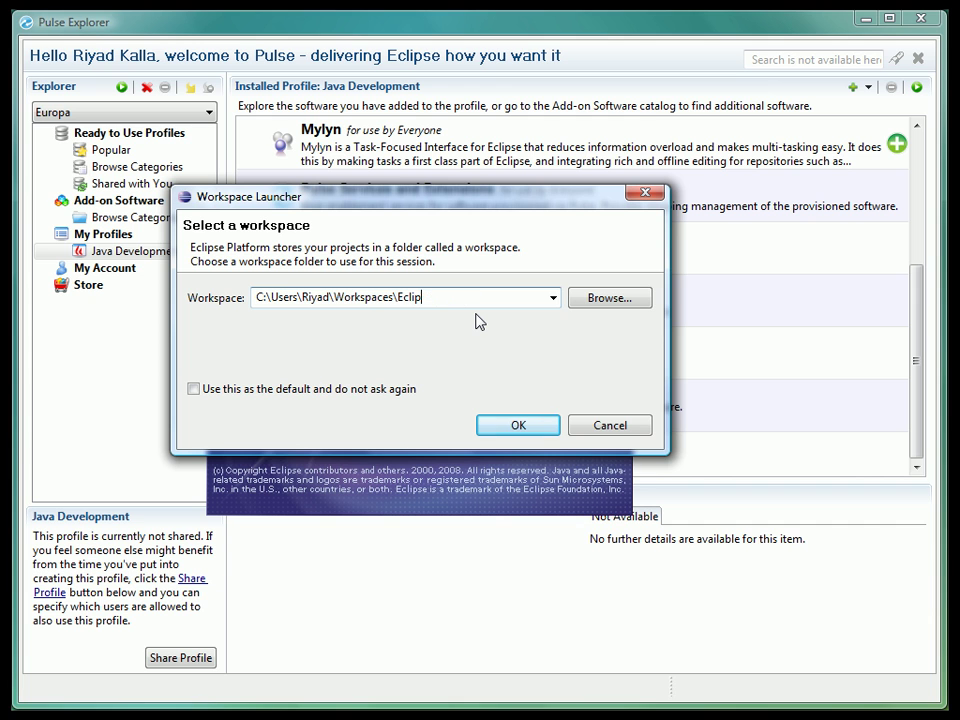
pyautogui.write('Java Development')
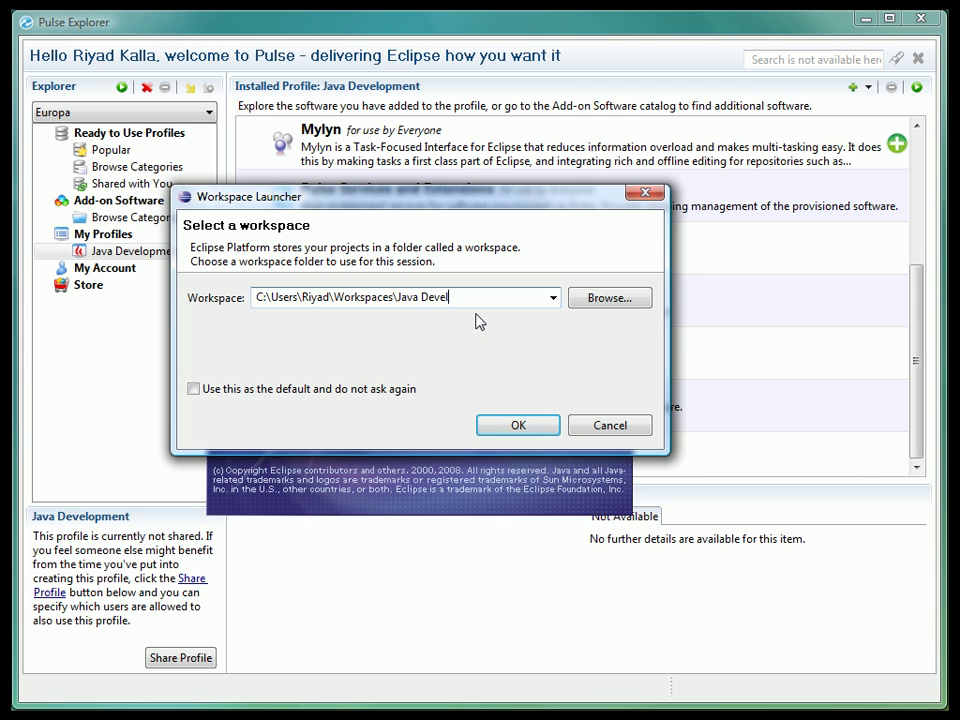
pyautogui.click(537, 426)
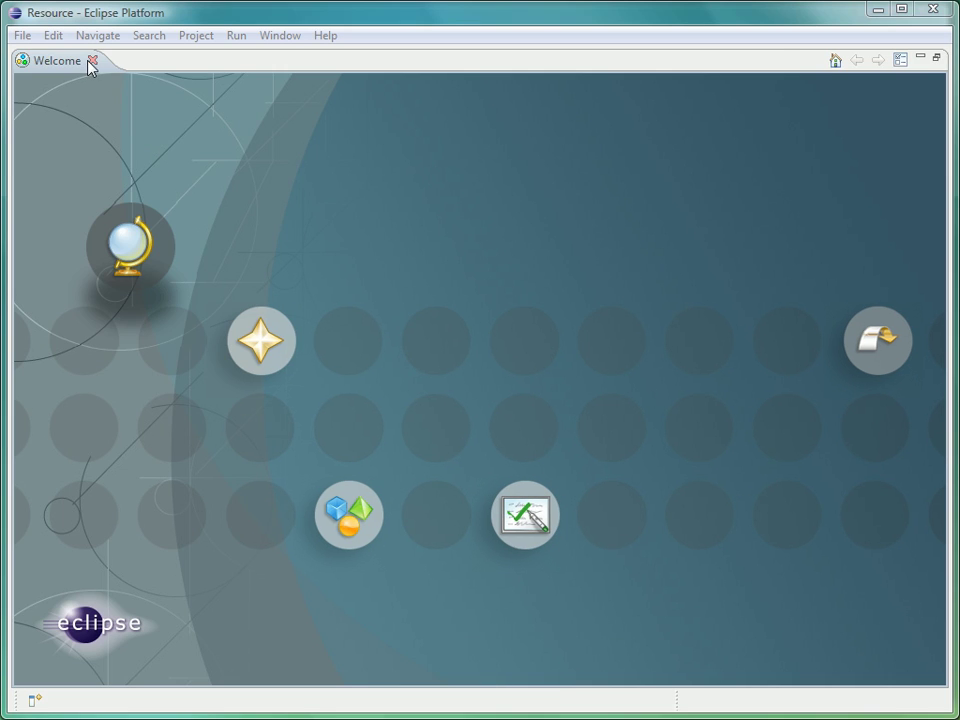
# - Close the Welcome screen and switch to the SVN Repository Exploring perspective
pyautogui.click(91, 61)
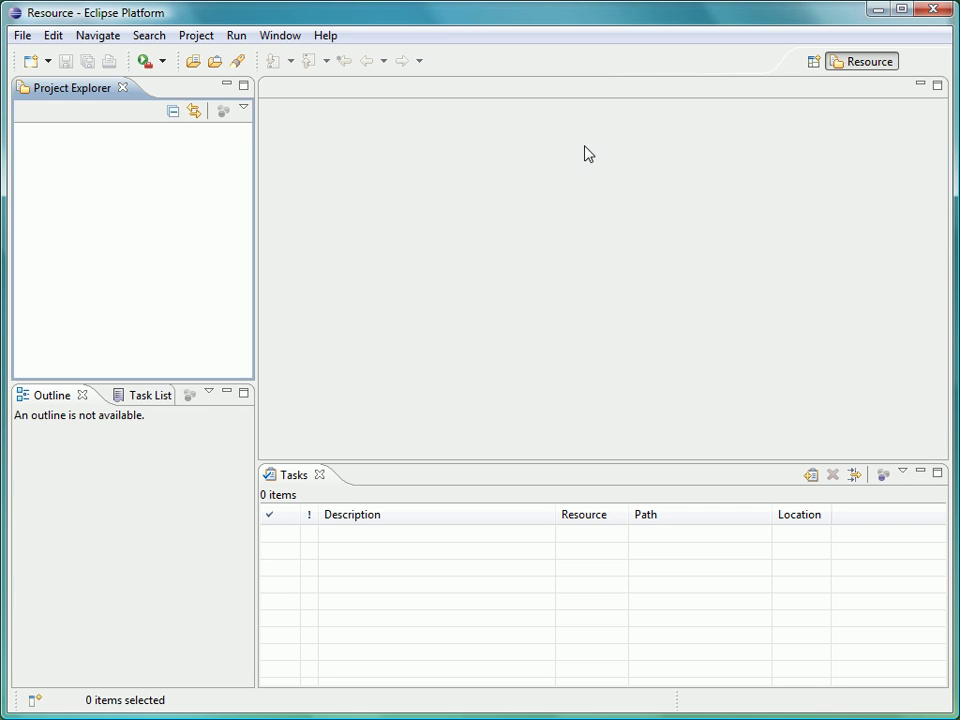
pyautogui.click(814, 62)
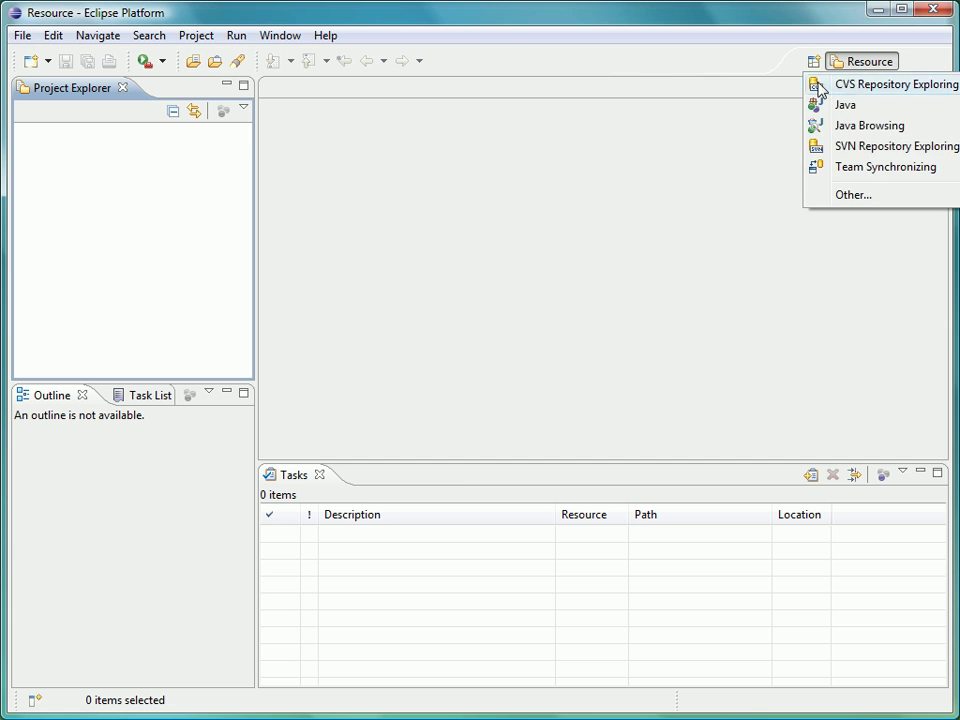
pyautogui.click(829, 148)
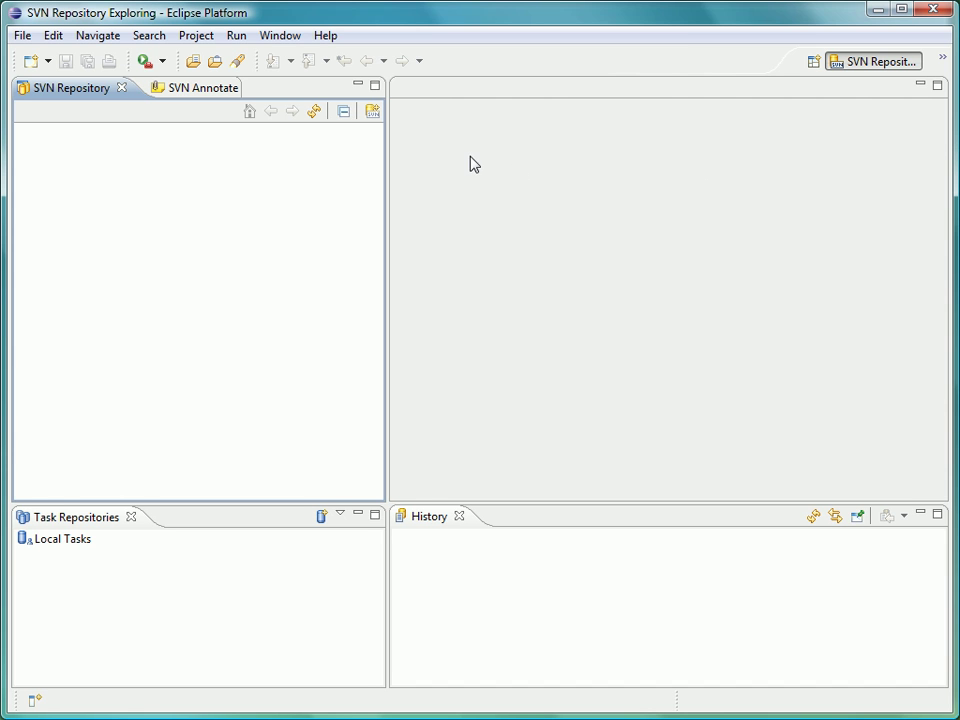
pyautogui.click(280, 40)
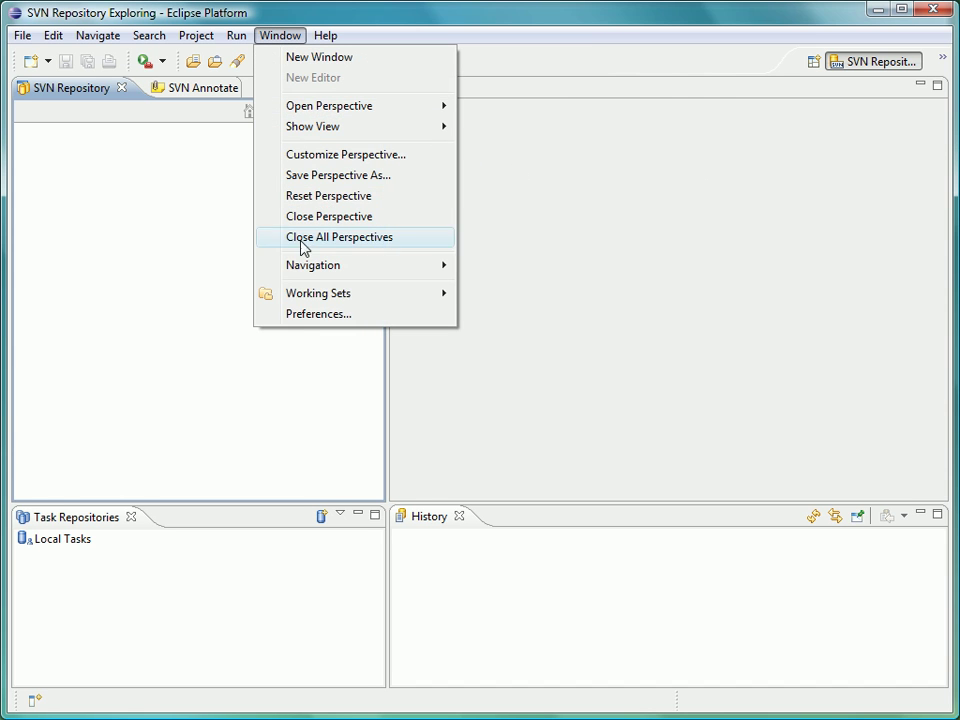
pyautogui.click(300, 316)
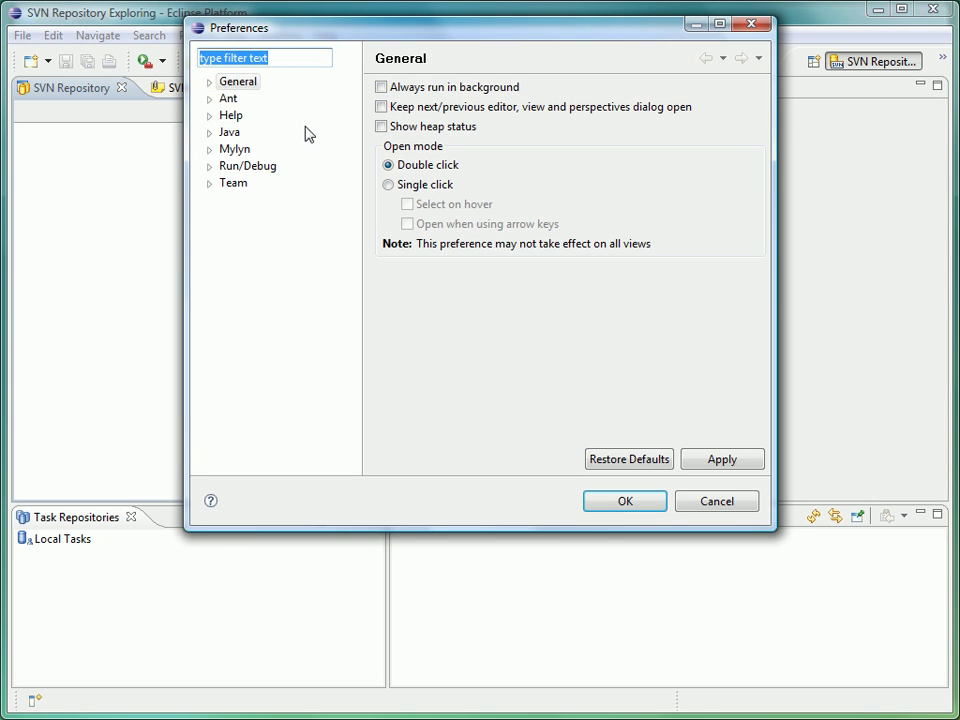
pyautogui.click(210, 84)
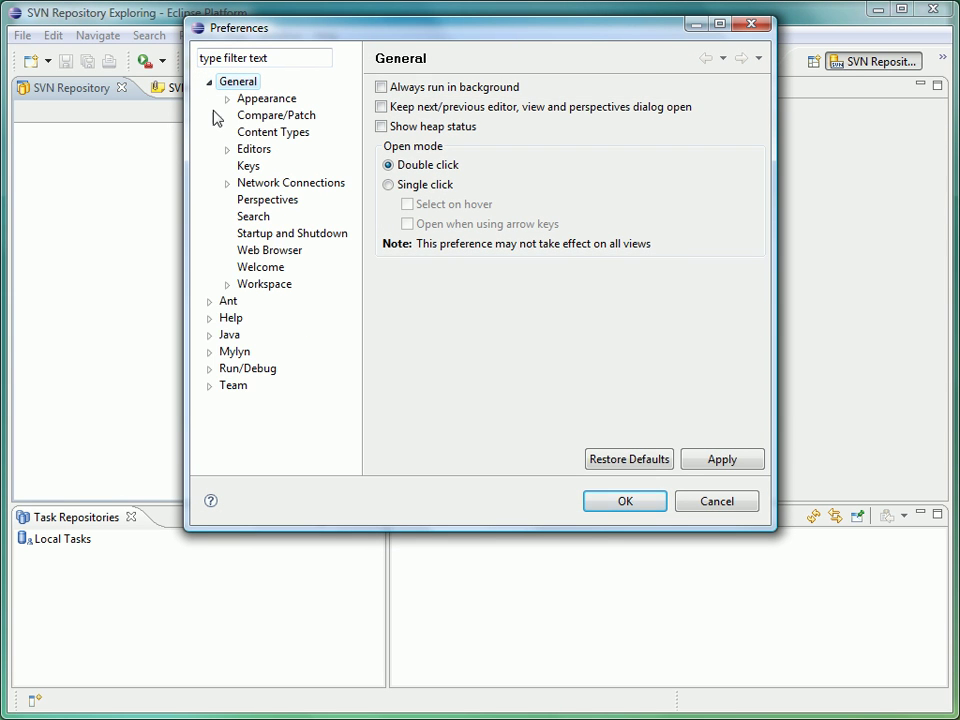
pyautogui.click(228, 152)
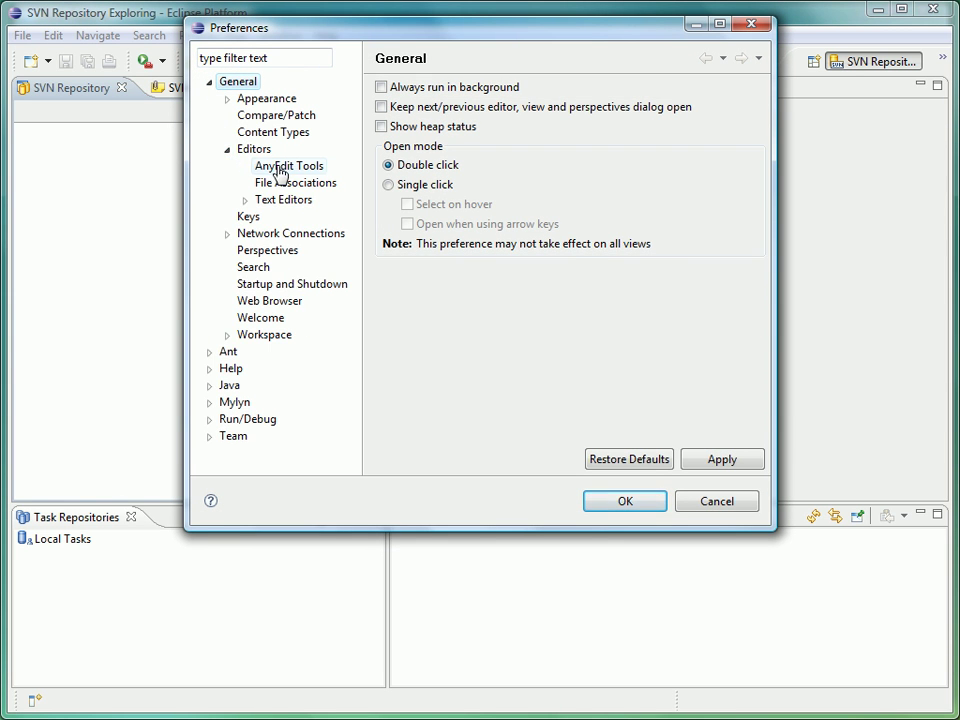
pyautogui.click(279, 170)
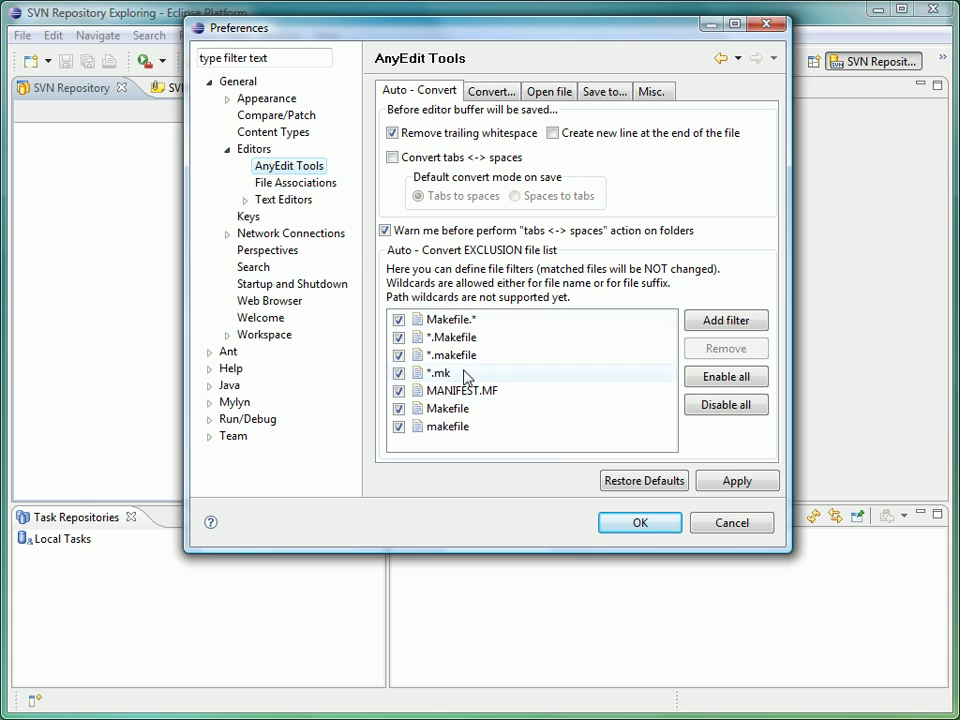
pyautogui.click(608, 530)
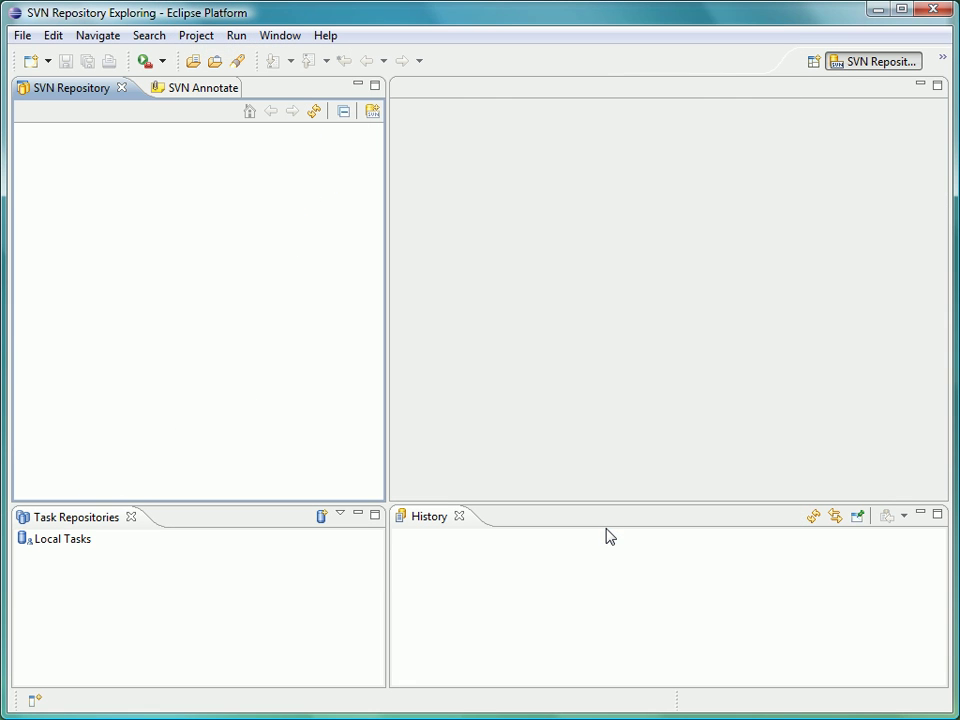